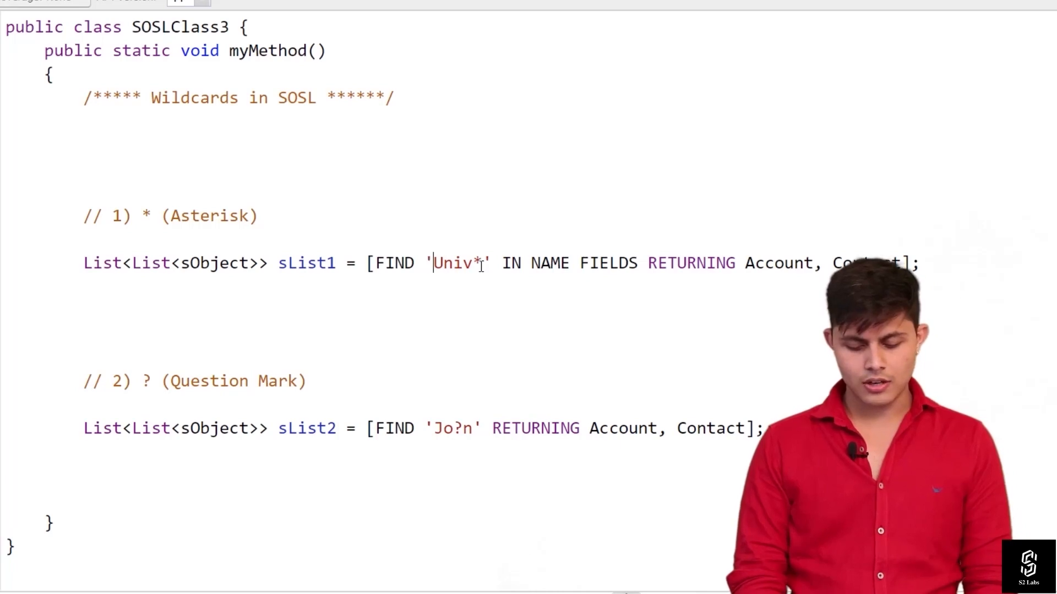
text(*)
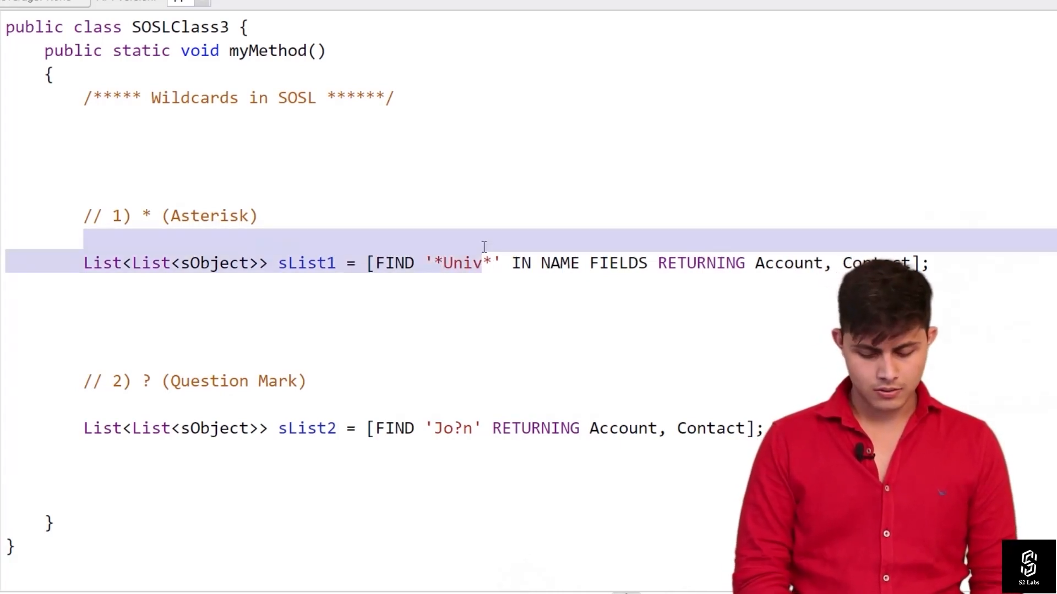
click(537, 325)
scroll(537, 325, down, 2)
scroll(538, 325, down, 3)
scroll(539, 325, down, 2)
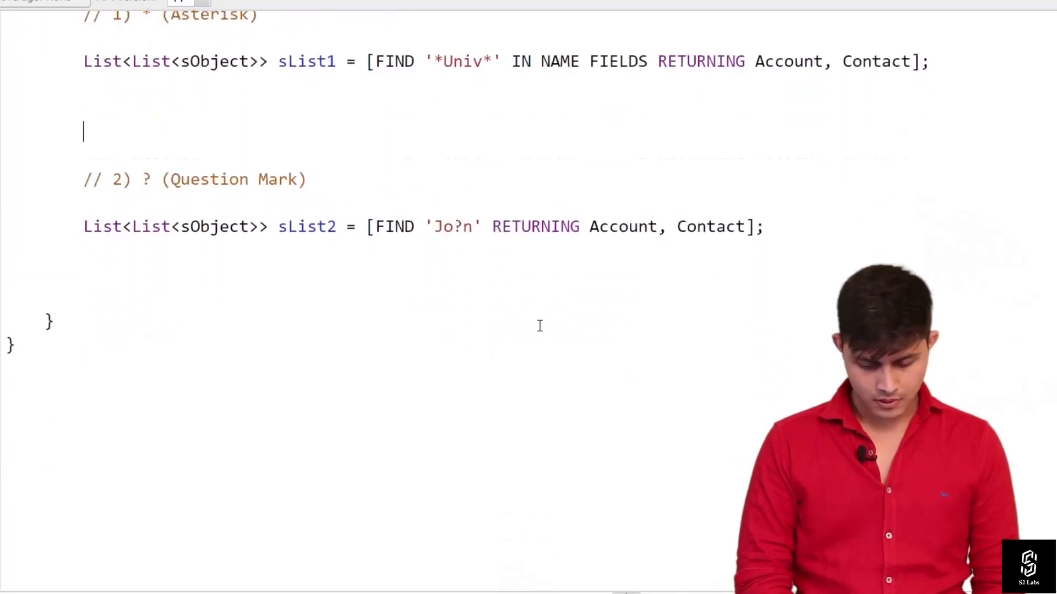
click(478, 235)
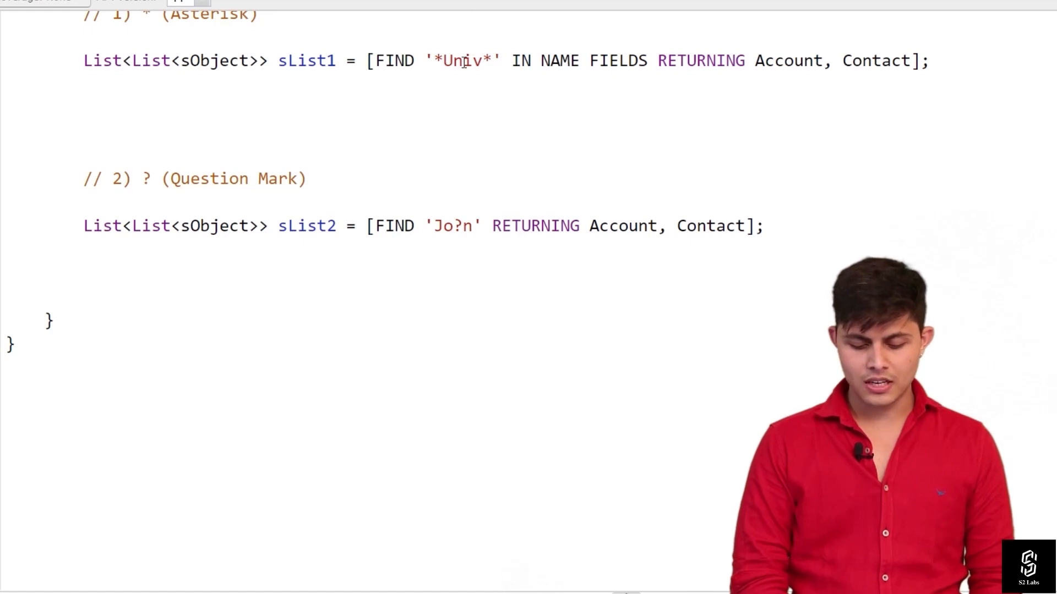
click(455, 60)
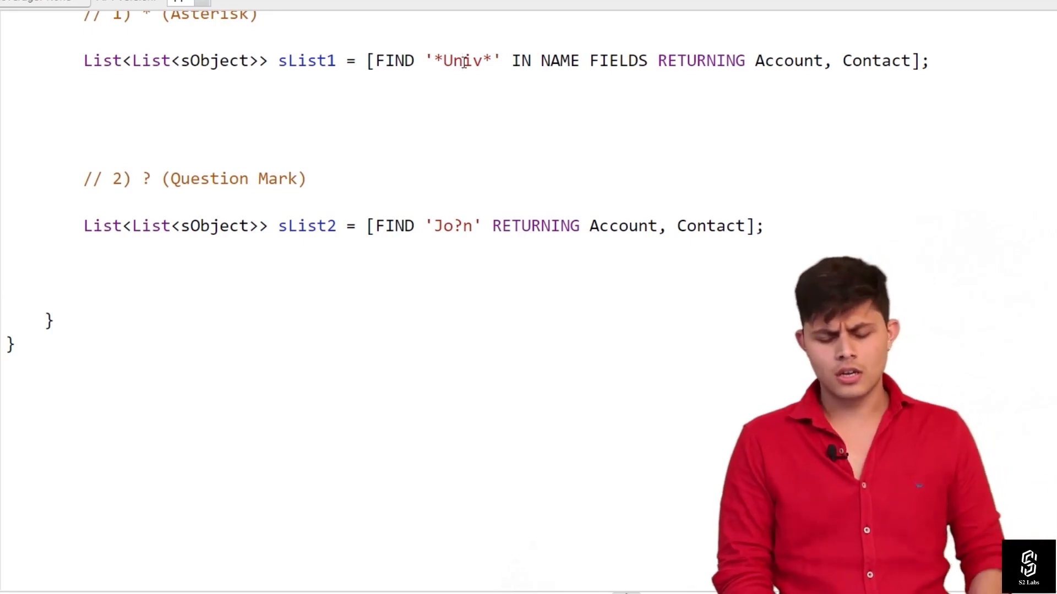
key(BackSpace)
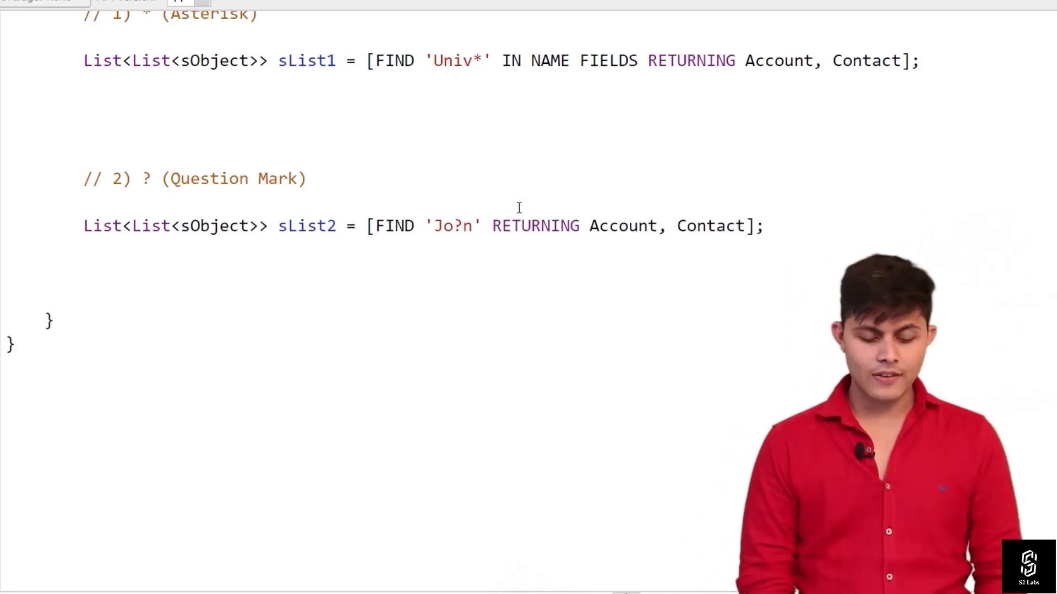
scroll(518, 207, down, 1)
scroll(519, 207, down, 1)
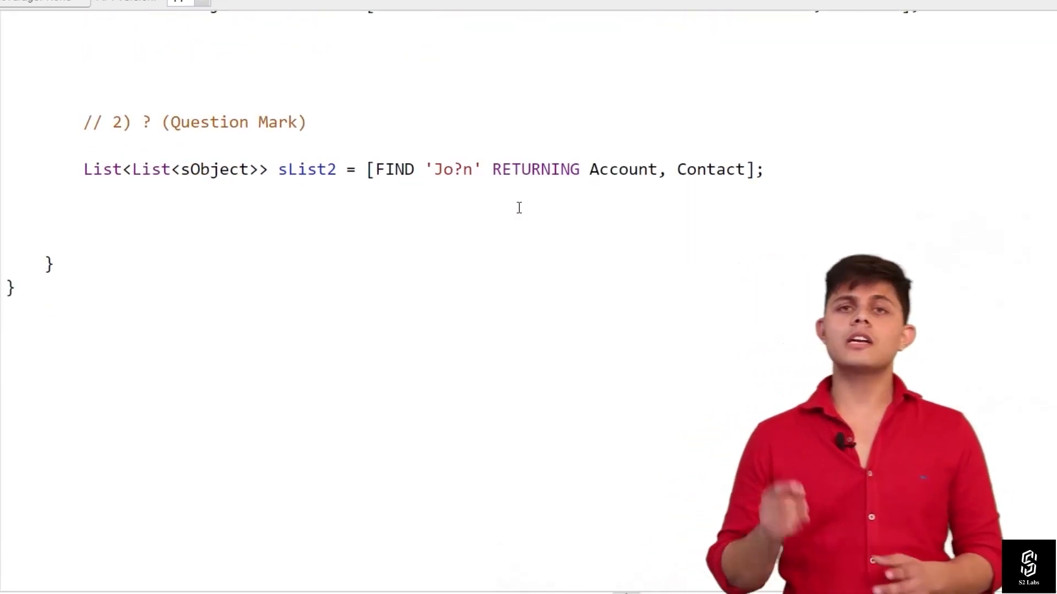